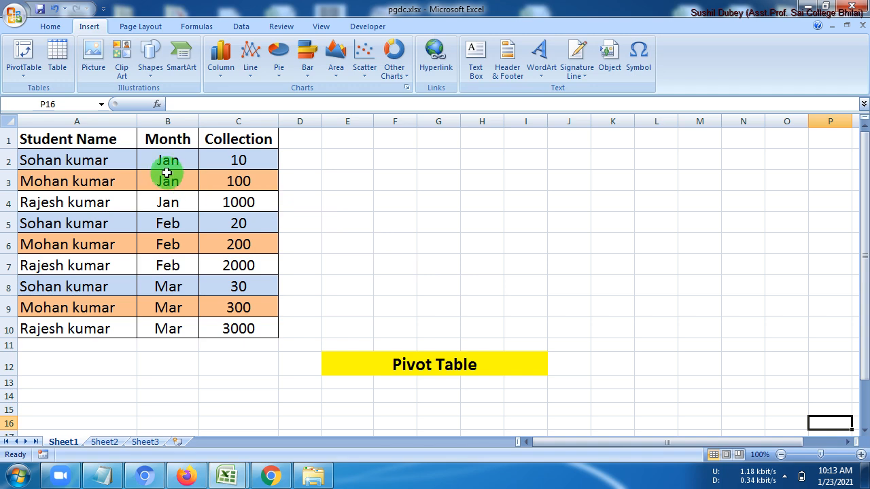
# Point out the Student Name, Month and Collection headings and the January and February student names
pyautogui.click(96, 141)
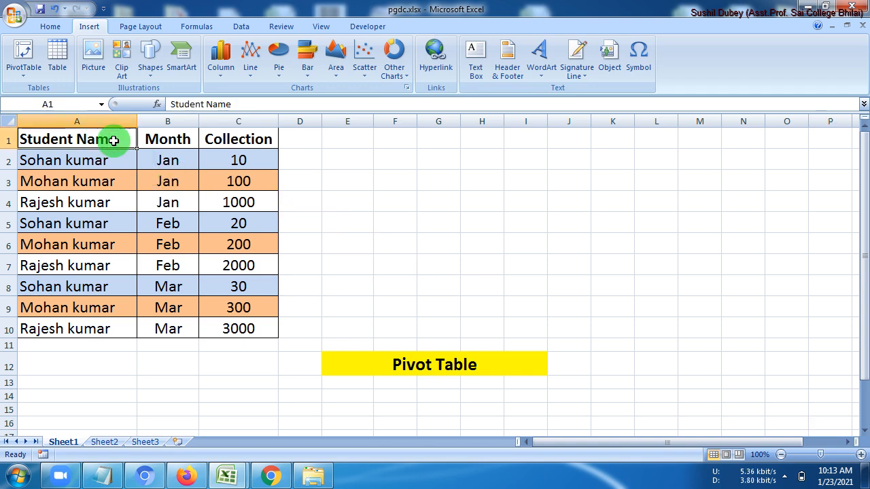
pyautogui.click(165, 139)
pyautogui.click(234, 141)
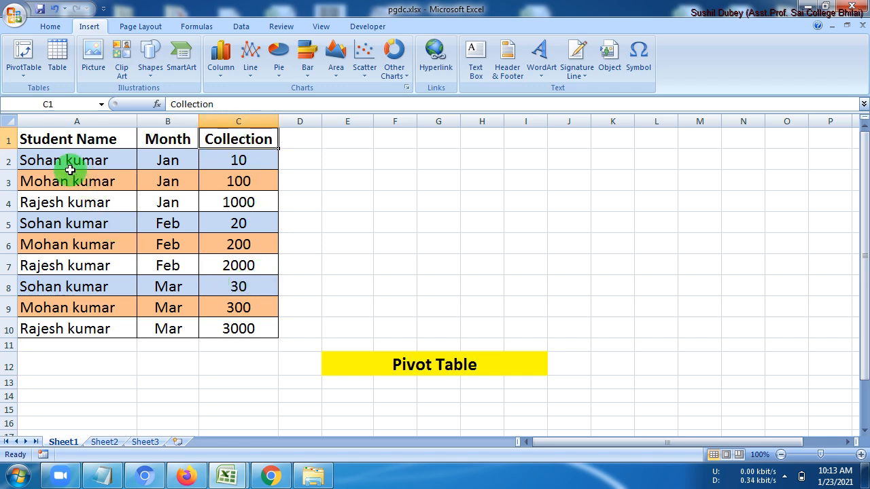
pyautogui.moveTo(68, 163); pyautogui.dragTo(225, 199)
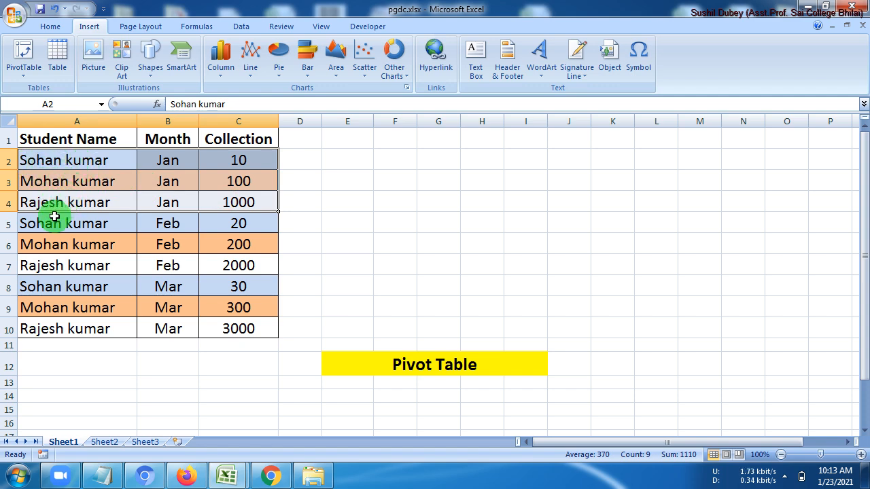
pyautogui.moveTo(39, 226); pyautogui.dragTo(72, 329)
# Fill the January rows A2:C4 orange and the February rows A5:C7 white
pyautogui.moveTo(66, 168); pyautogui.dragTo(249, 207)
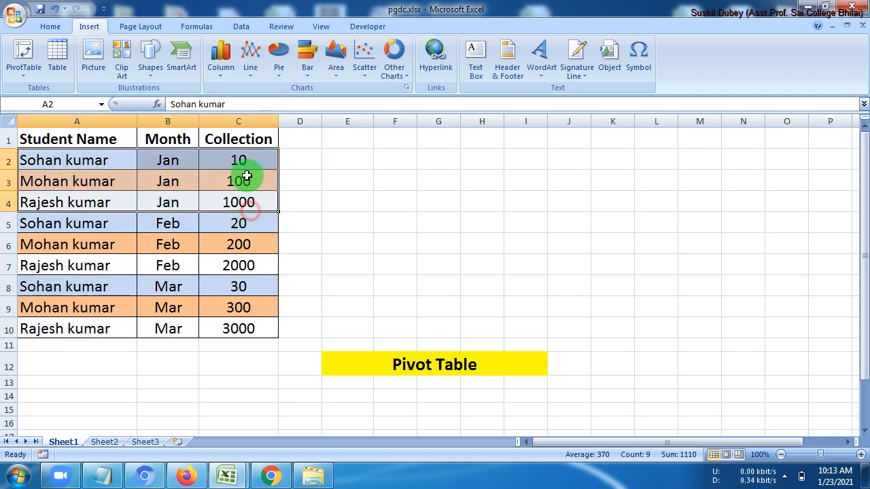
pyautogui.click(51, 27)
pyautogui.click(200, 69)
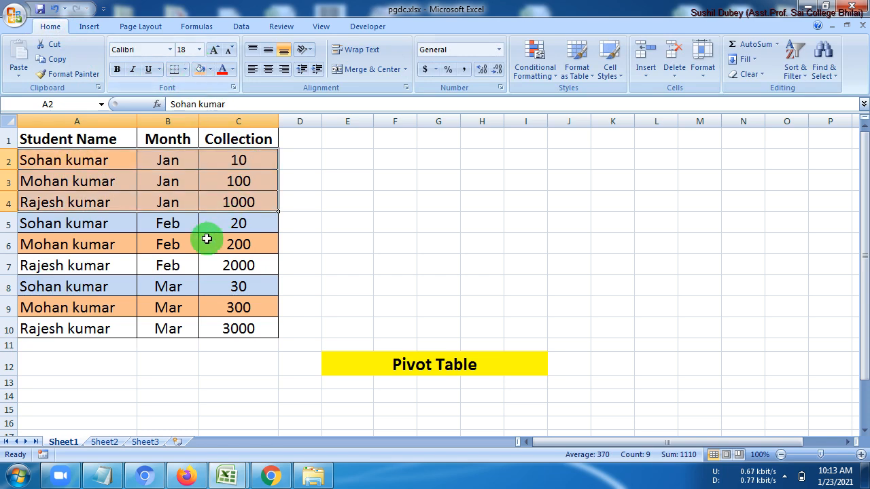
pyautogui.moveTo(84, 225); pyautogui.dragTo(218, 264)
pyautogui.click(211, 70)
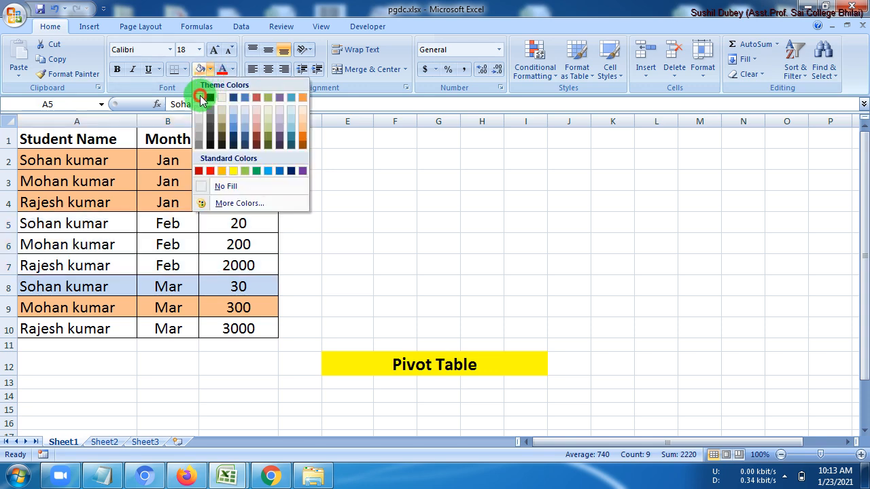
pyautogui.click(199, 98)
# Fill the March rows A8:C10 light blue, then deselect the table
pyautogui.moveTo(109, 286); pyautogui.dragTo(229, 326)
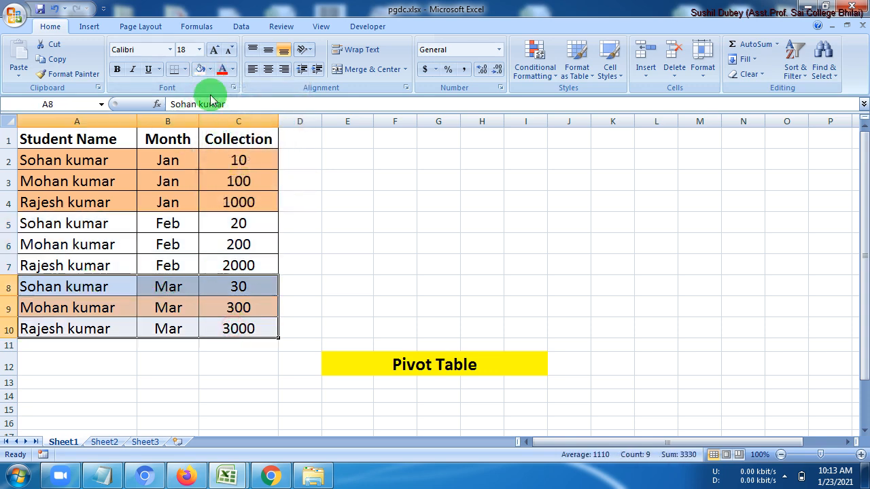
pyautogui.click(185, 69)
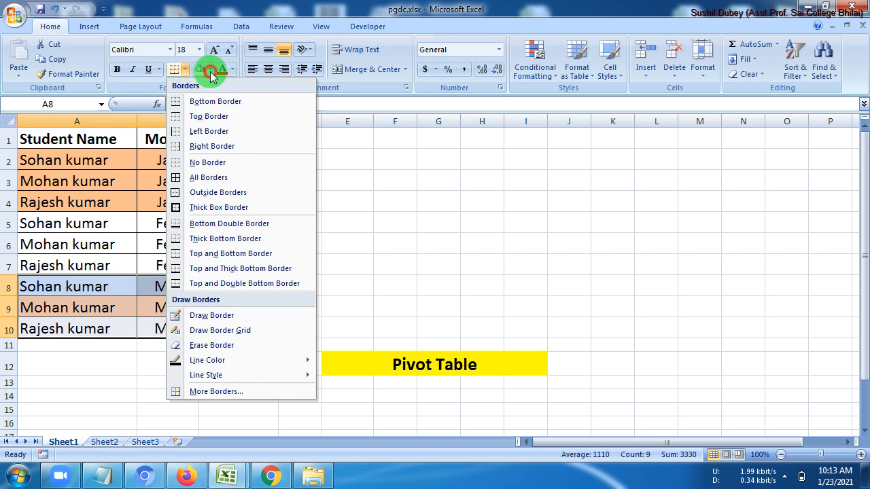
pyautogui.click(210, 71)
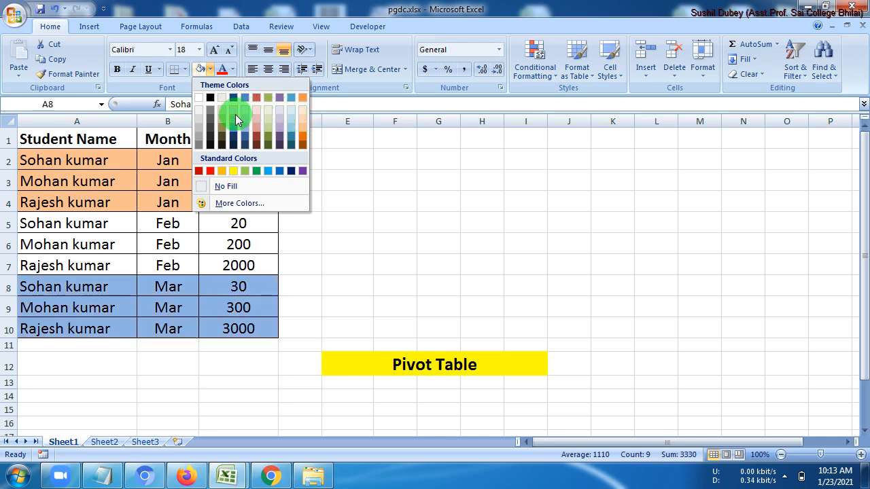
pyautogui.click(233, 118)
pyautogui.click(334, 241)
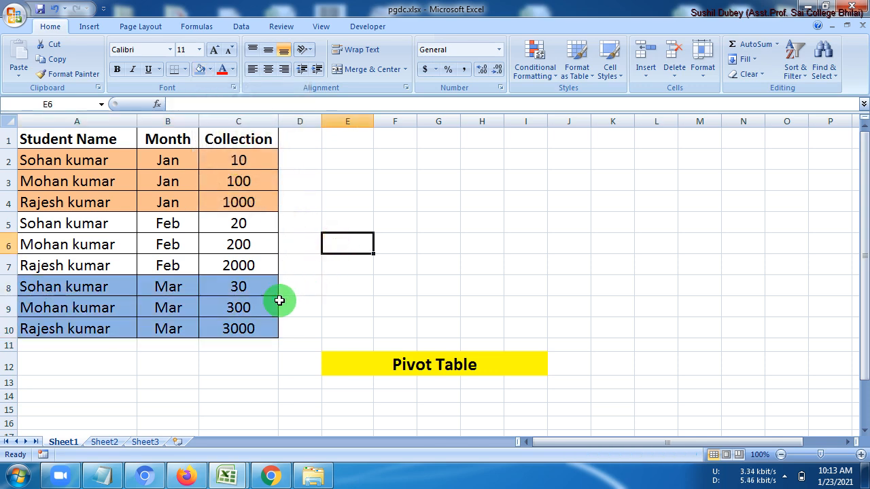
pyautogui.click(85, 165)
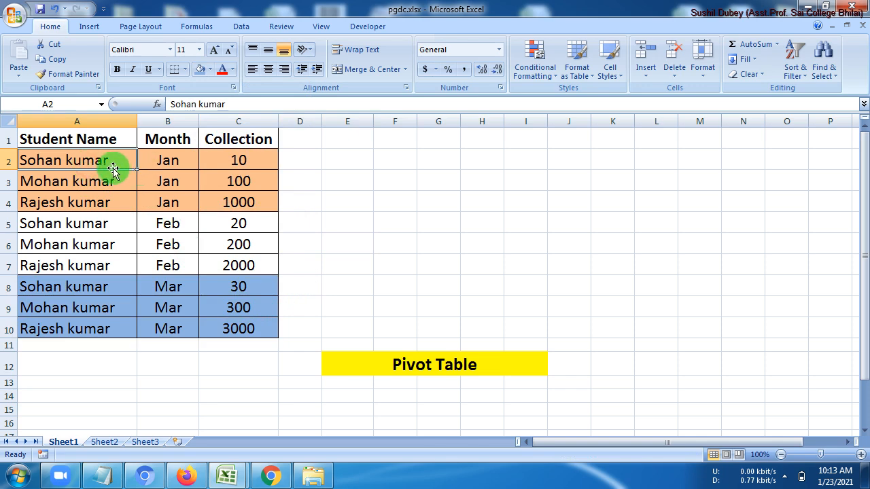
pyautogui.moveTo(121, 167); pyautogui.dragTo(97, 196)
pyautogui.click(161, 170)
pyautogui.moveTo(161, 170); pyautogui.dragTo(161, 199)
pyautogui.moveTo(233, 167); pyautogui.dragTo(231, 196)
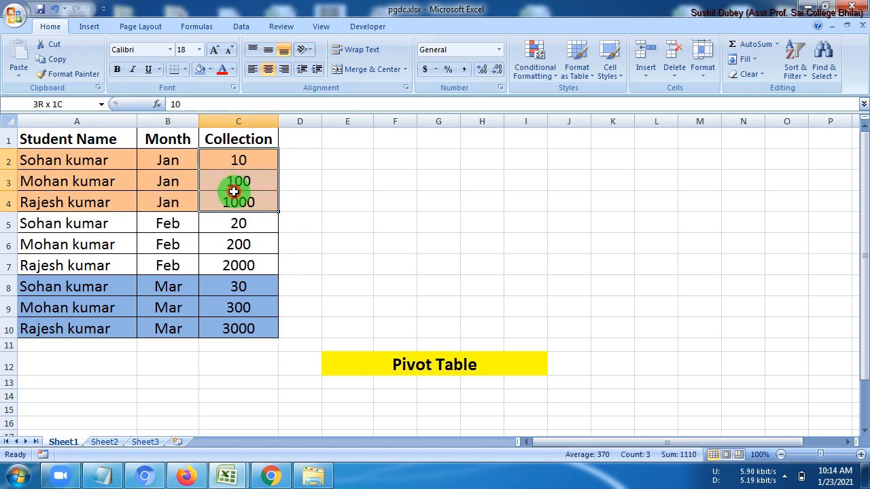
pyautogui.moveTo(98, 224); pyautogui.dragTo(120, 260)
pyautogui.moveTo(168, 225); pyautogui.dragTo(173, 259)
pyautogui.moveTo(233, 226); pyautogui.dragTo(234, 265)
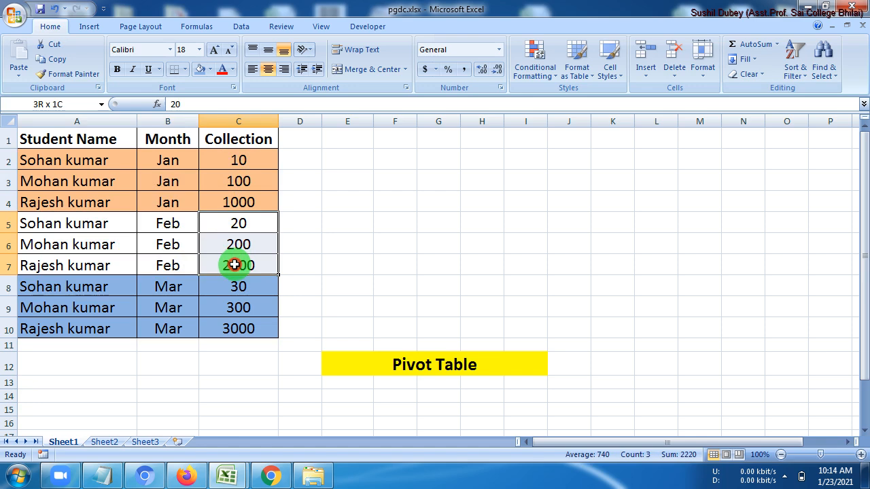
pyautogui.moveTo(129, 292); pyautogui.dragTo(111, 330)
pyautogui.moveTo(160, 290); pyautogui.dragTo(175, 328)
pyautogui.moveTo(233, 287); pyautogui.dragTo(217, 320)
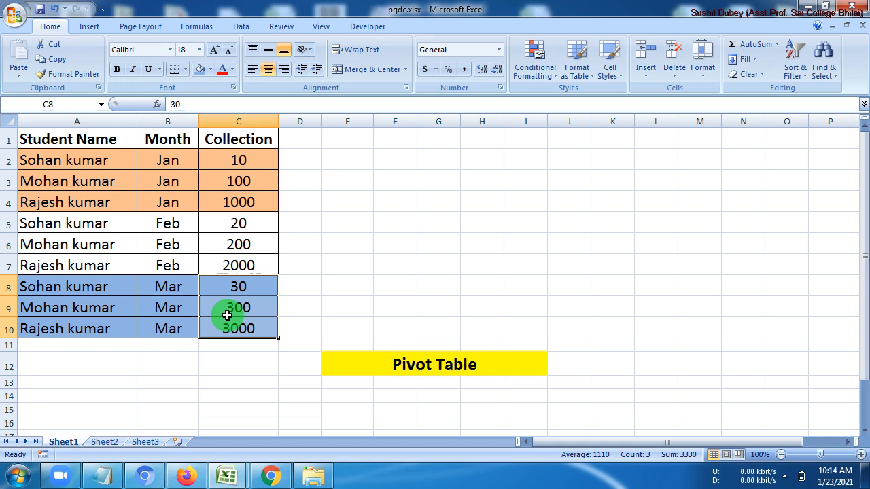
pyautogui.moveTo(73, 160); pyautogui.dragTo(234, 159)
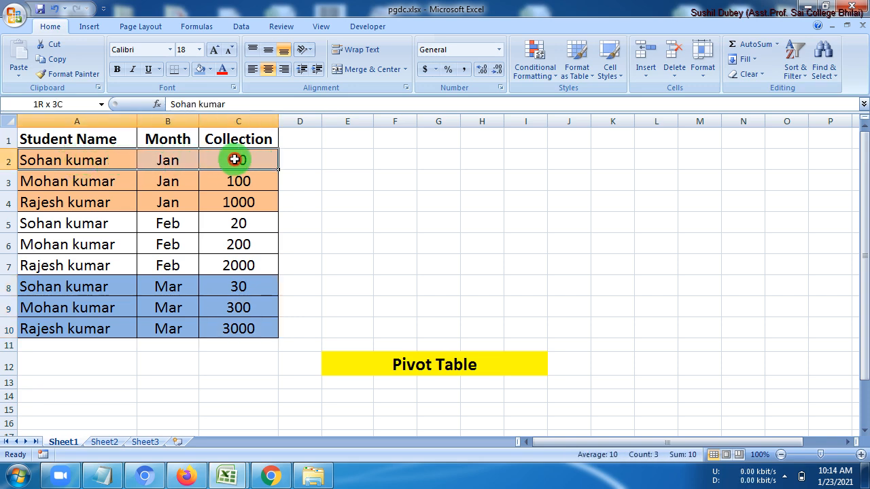
pyautogui.moveTo(81, 225); pyautogui.dragTo(224, 224)
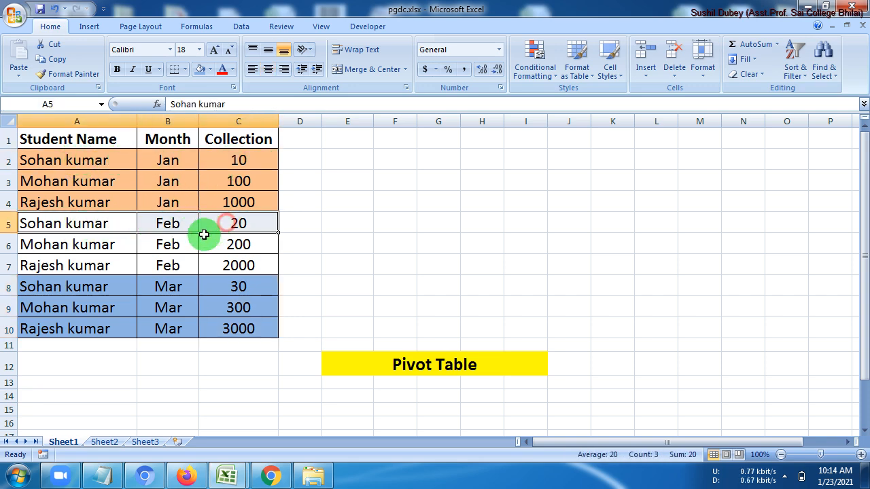
pyautogui.moveTo(111, 282); pyautogui.dragTo(229, 285)
pyautogui.moveTo(101, 181); pyautogui.dragTo(235, 181)
pyautogui.moveTo(120, 238); pyautogui.dragTo(231, 242)
pyautogui.moveTo(99, 309); pyautogui.dragTo(230, 307)
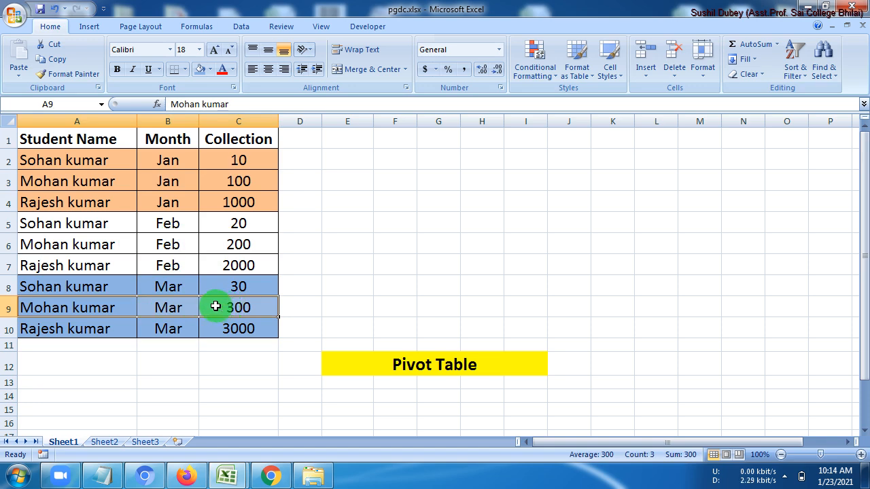
pyautogui.moveTo(74, 201); pyautogui.dragTo(235, 207)
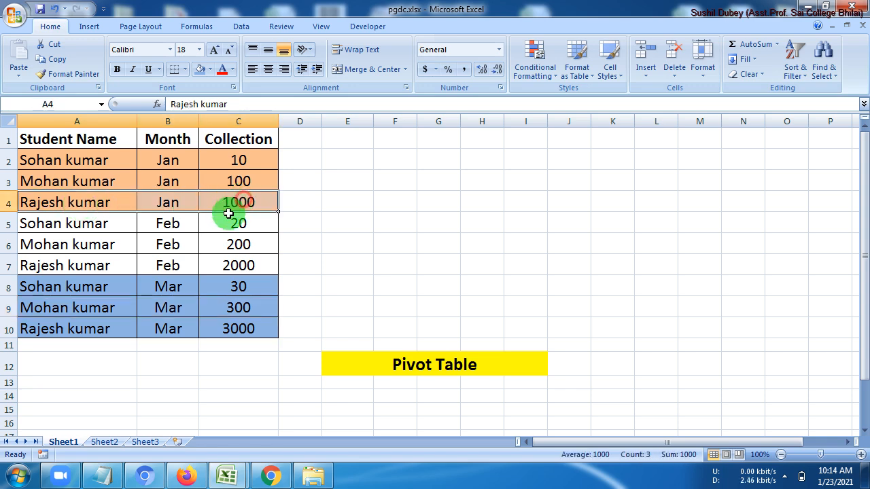
pyautogui.moveTo(94, 261); pyautogui.dragTo(237, 266)
pyautogui.moveTo(82, 328); pyautogui.dragTo(238, 329)
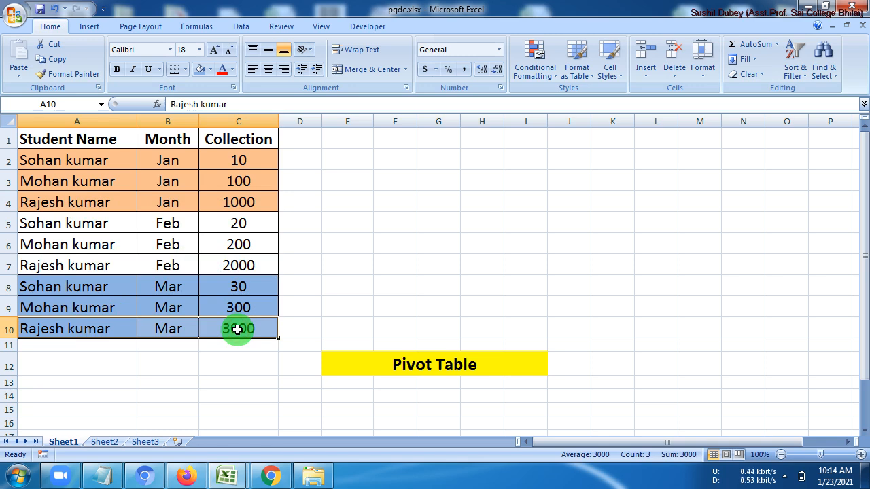
pyautogui.click(245, 180)
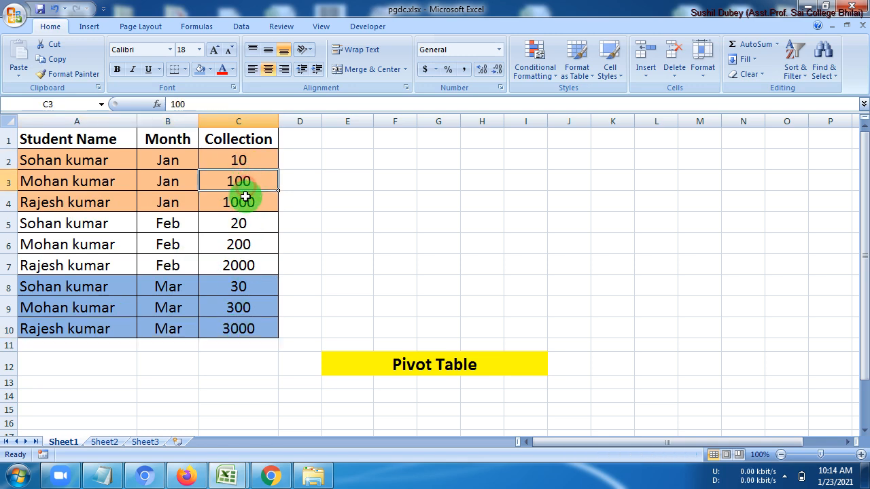
pyautogui.click(240, 205)
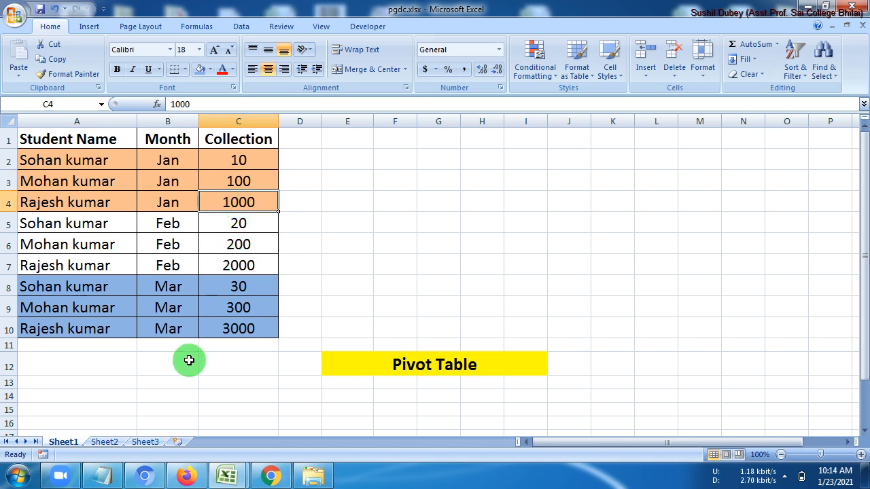
pyautogui.moveTo(72, 138); pyautogui.dragTo(245, 326)
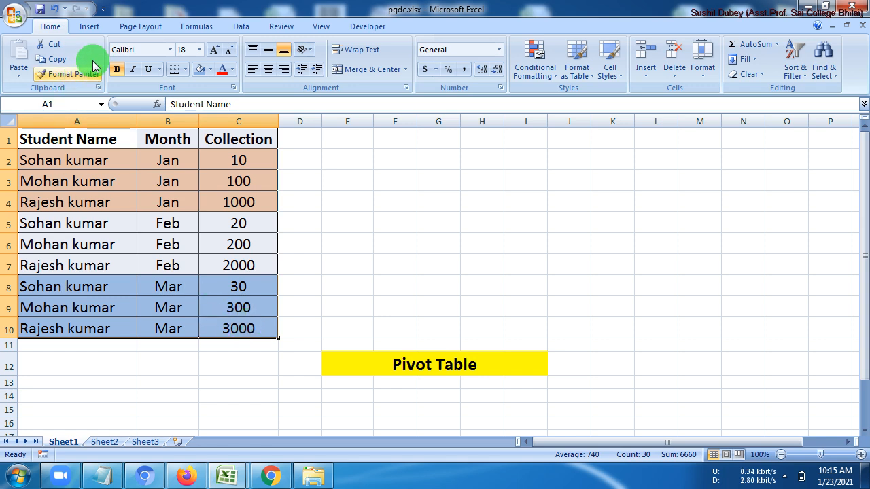
# Insert a PivotTable from Sheet1!$A$1:$C$10 onto a new worksheet, Sheet4
pyautogui.click(87, 28)
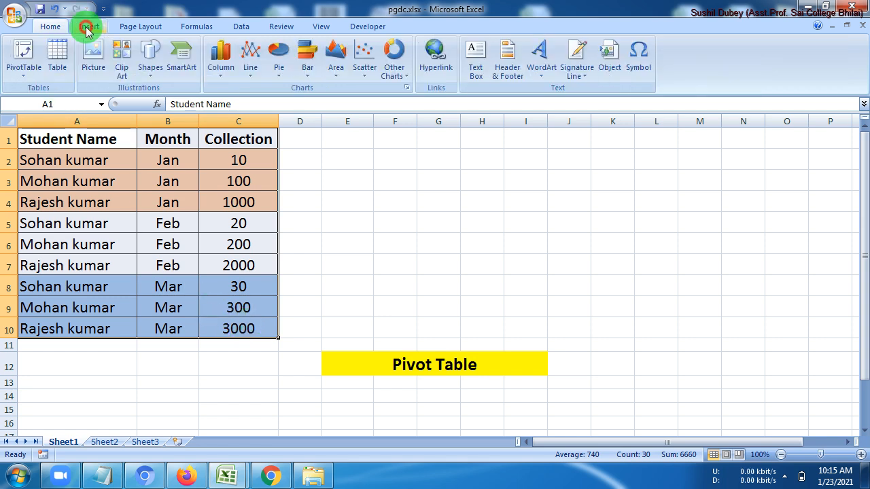
pyautogui.click(24, 70)
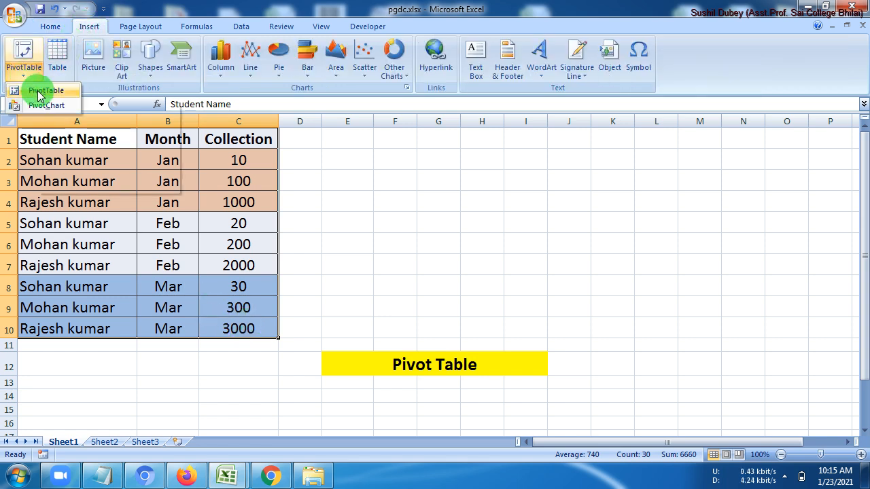
pyautogui.click(40, 91)
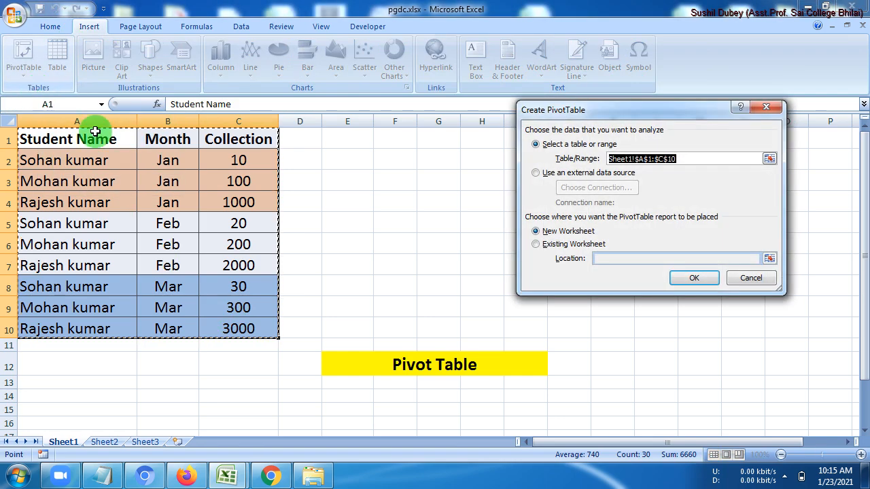
pyautogui.click(548, 231)
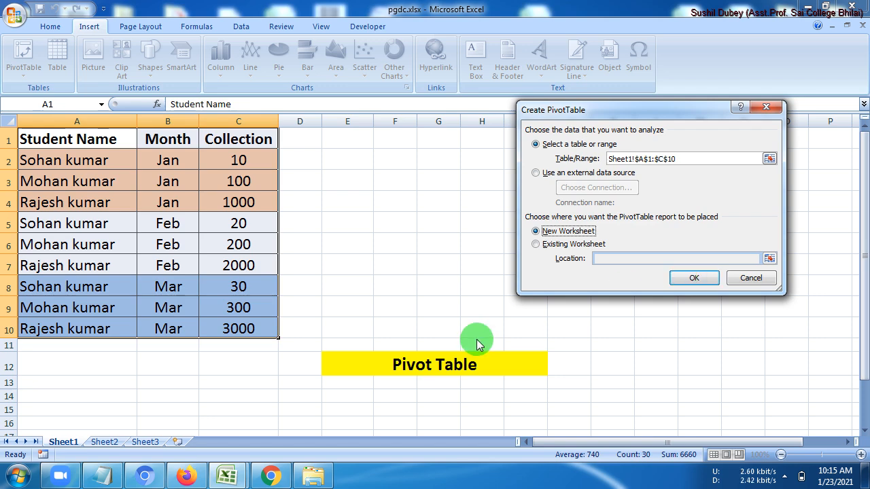
pyautogui.click(695, 278)
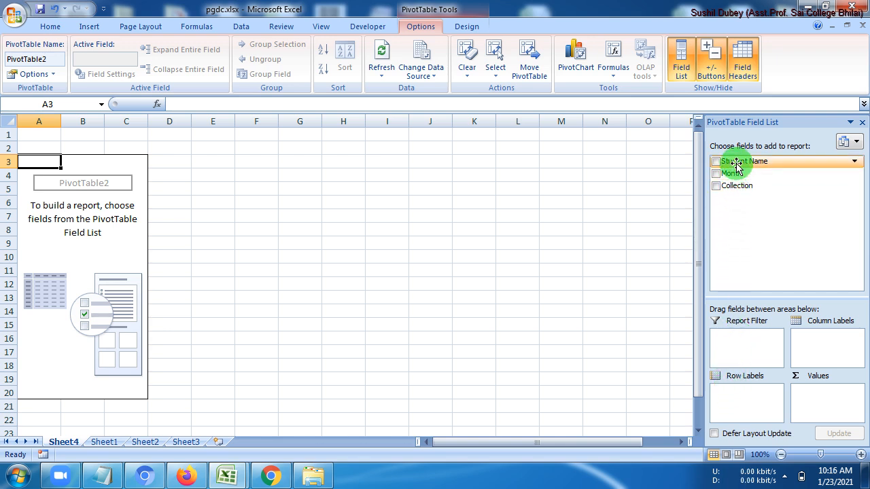
# Put Student Name in rows, Month (Jan–Mar) in columns and Sum of Collection as values, widening columns C and D
pyautogui.moveTo(736, 164); pyautogui.dragTo(745, 402)
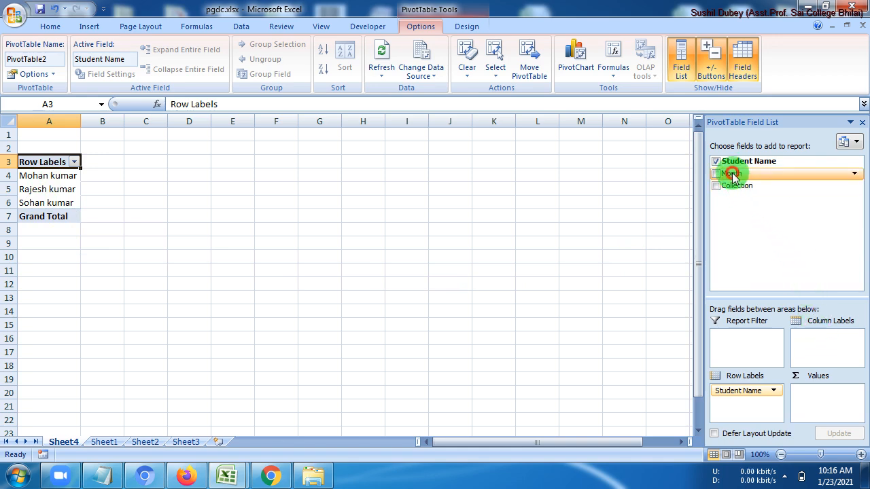
pyautogui.moveTo(732, 176); pyautogui.dragTo(817, 344)
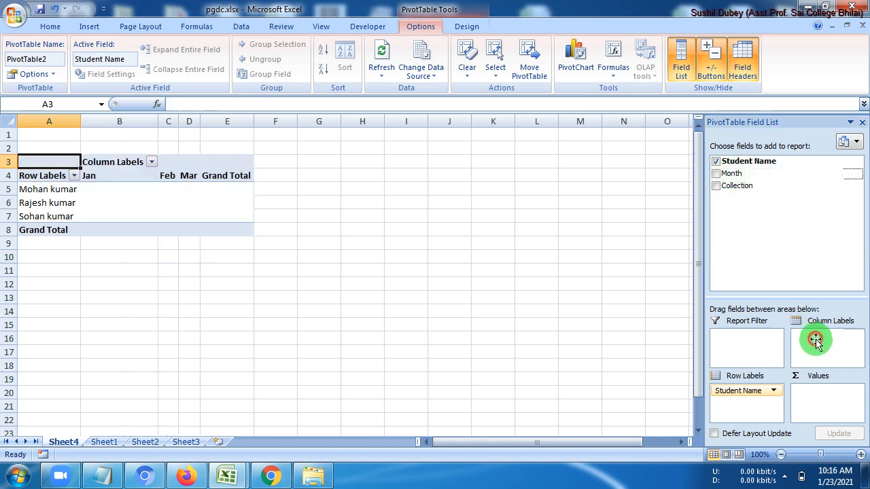
pyautogui.click(120, 175)
pyautogui.click(176, 176)
pyautogui.click(190, 177)
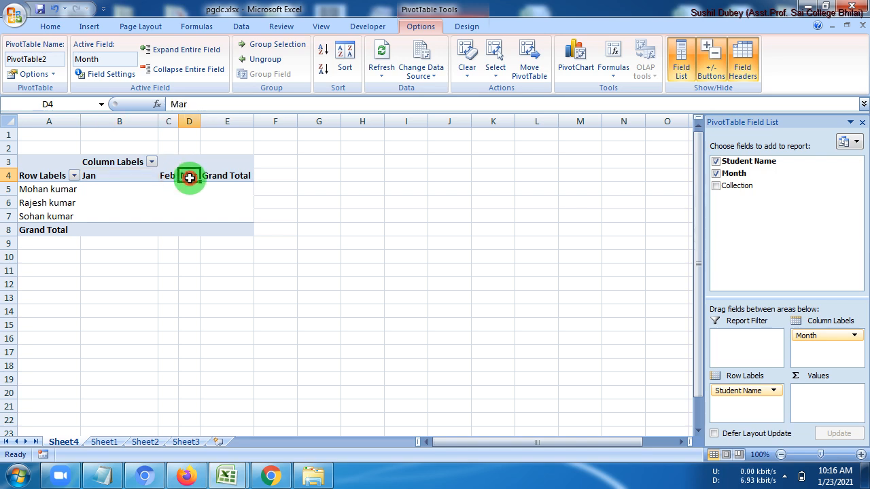
pyautogui.moveTo(200, 122); pyautogui.dragTo(232, 122)
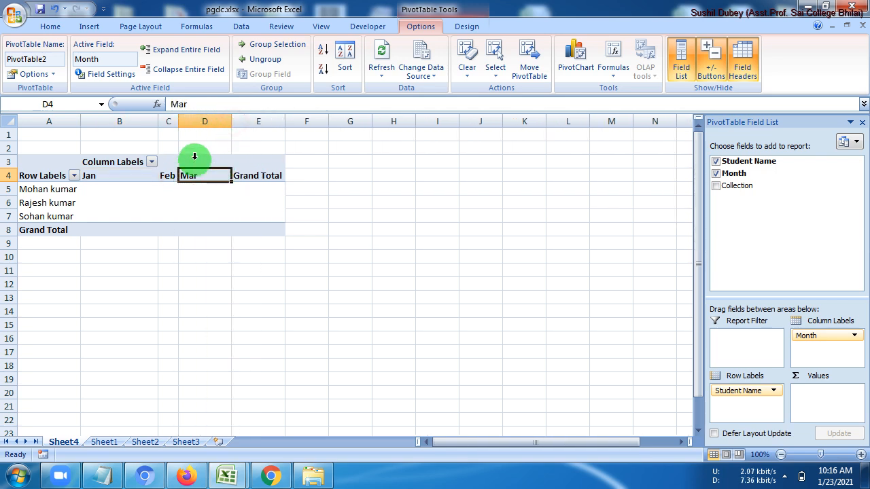
pyautogui.moveTo(179, 121); pyautogui.dragTo(211, 121)
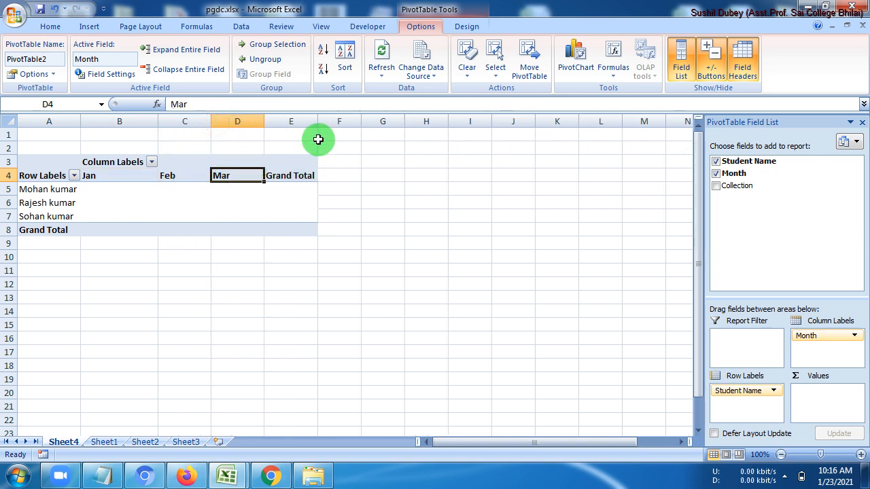
pyautogui.moveTo(736, 185); pyautogui.dragTo(817, 400)
pyautogui.click(254, 261)
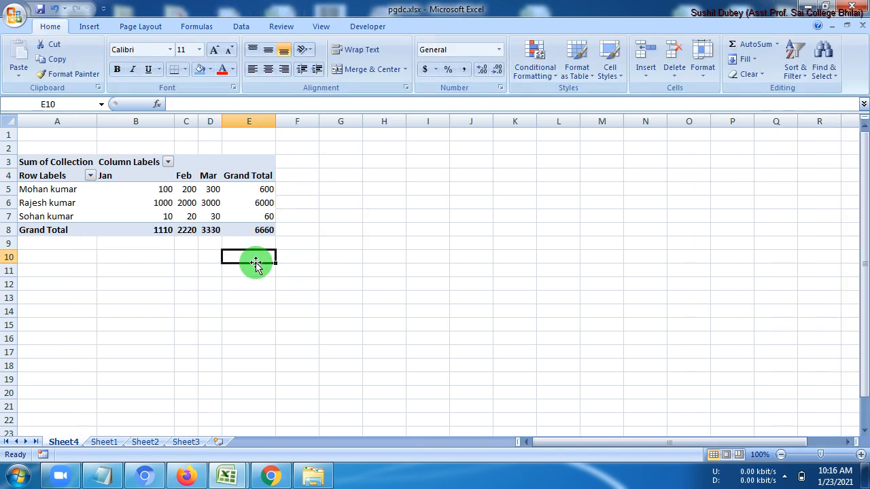
pyautogui.click(39, 191)
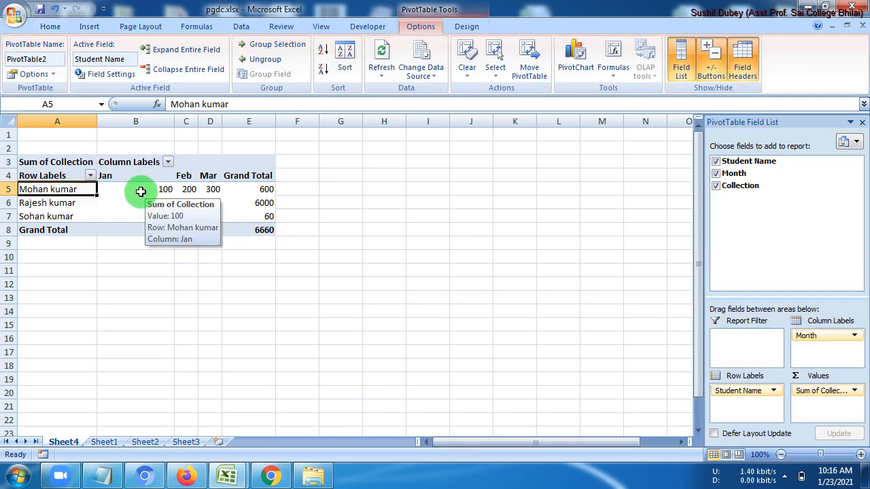
pyautogui.click(133, 189)
pyautogui.click(186, 190)
pyautogui.click(211, 190)
pyautogui.moveTo(154, 190); pyautogui.dragTo(216, 190)
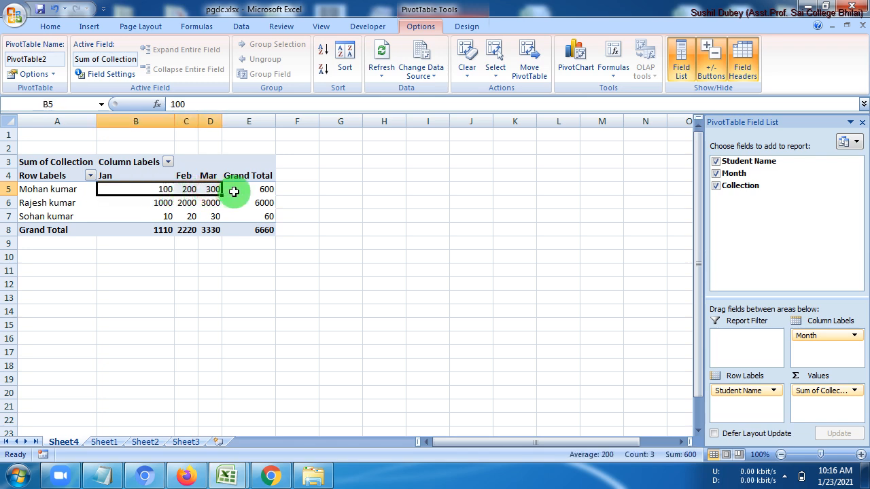
pyautogui.click(241, 190)
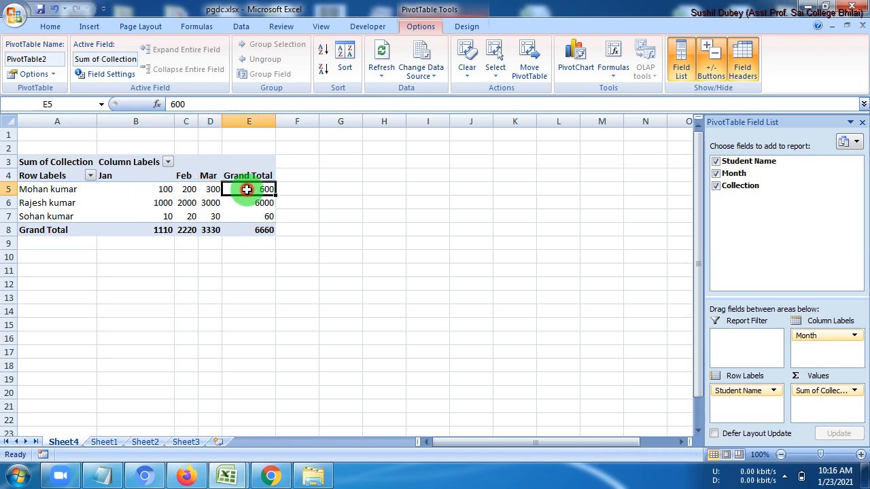
pyautogui.click(66, 203)
pyautogui.click(151, 204)
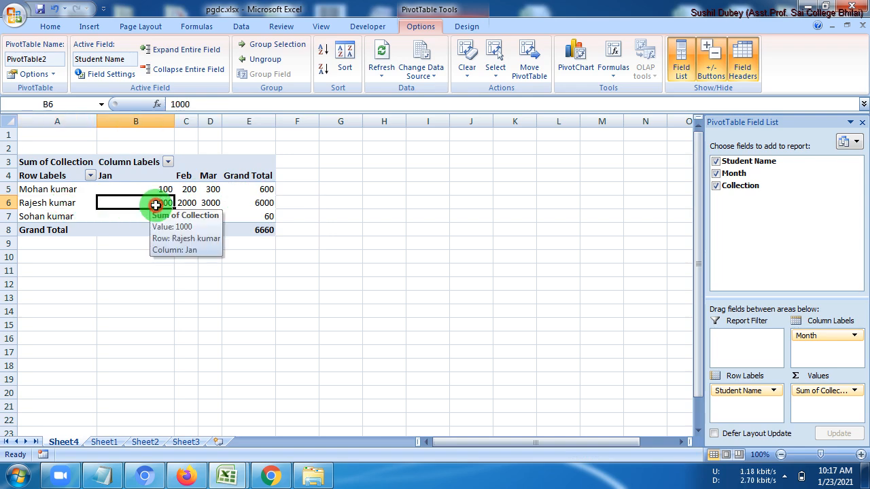
pyautogui.click(191, 202)
pyautogui.click(210, 203)
pyautogui.click(266, 204)
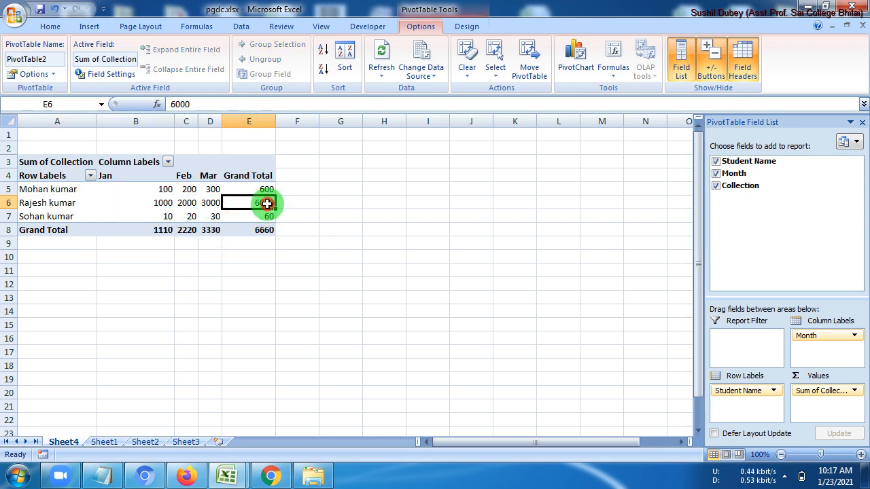
pyautogui.click(78, 216)
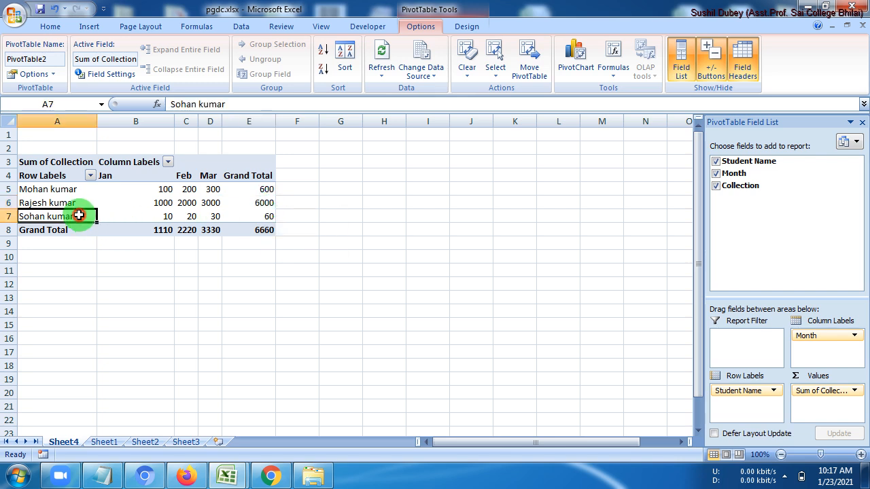
pyautogui.click(154, 216)
pyautogui.click(194, 217)
pyautogui.click(211, 215)
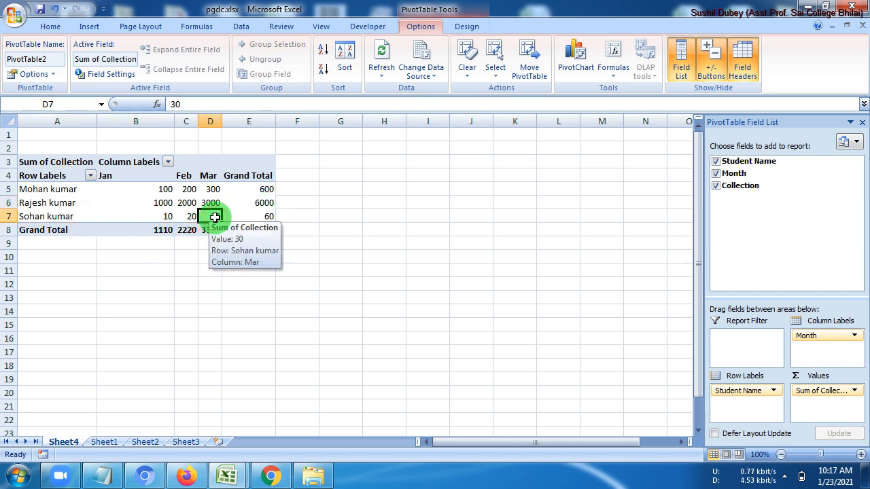
pyautogui.click(265, 217)
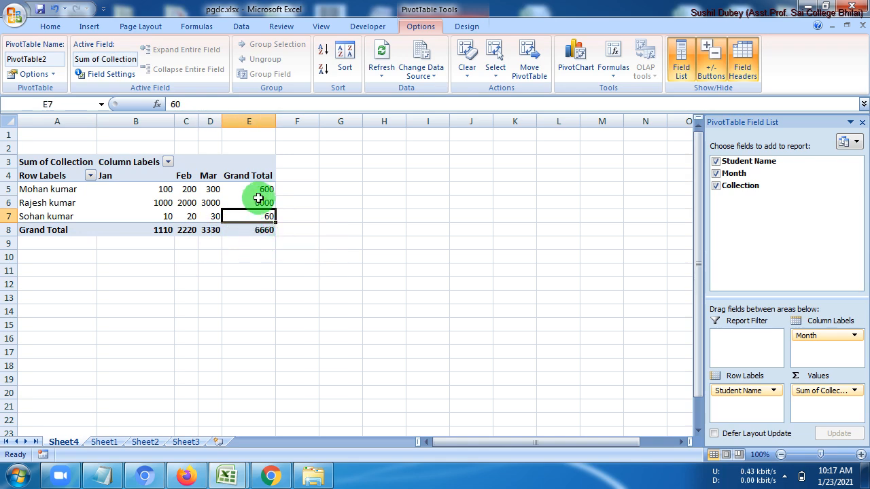
pyautogui.moveTo(260, 189); pyautogui.dragTo(260, 217)
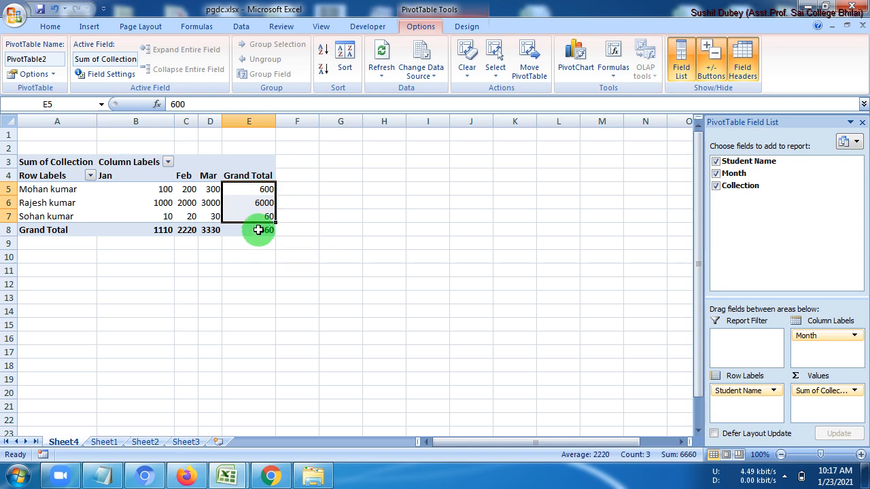
pyautogui.click(259, 230)
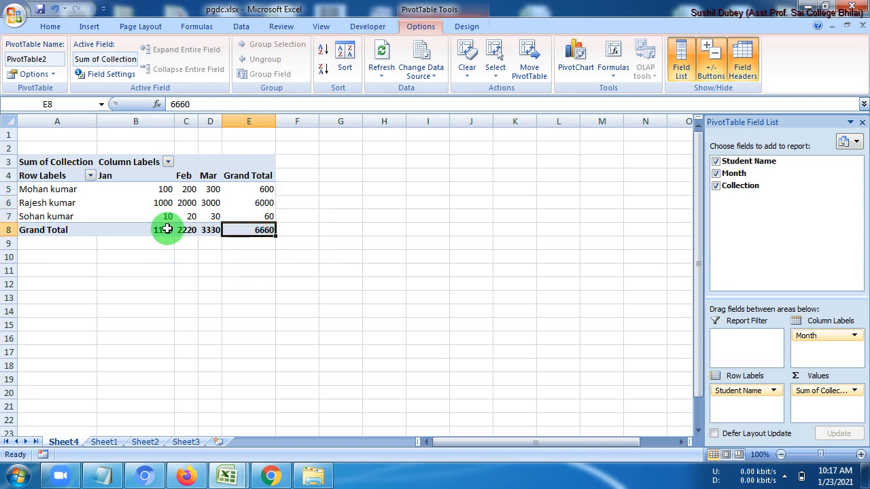
pyautogui.moveTo(152, 189); pyautogui.dragTo(154, 220)
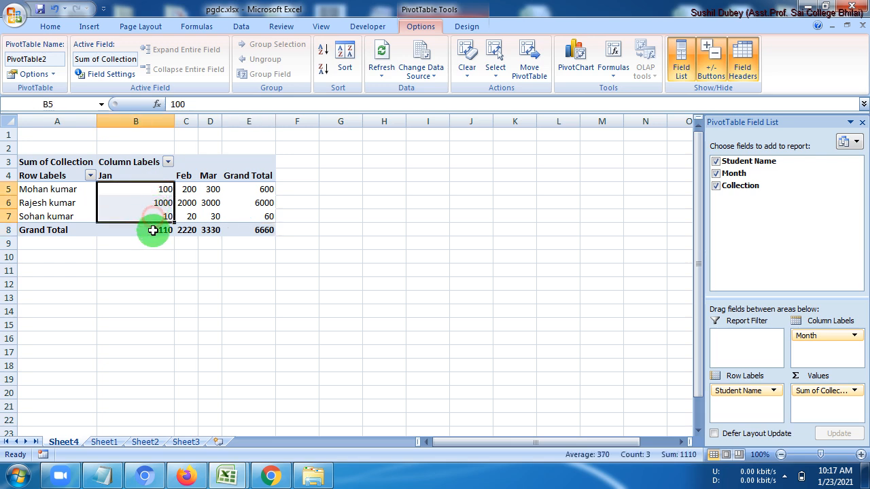
pyautogui.click(152, 230)
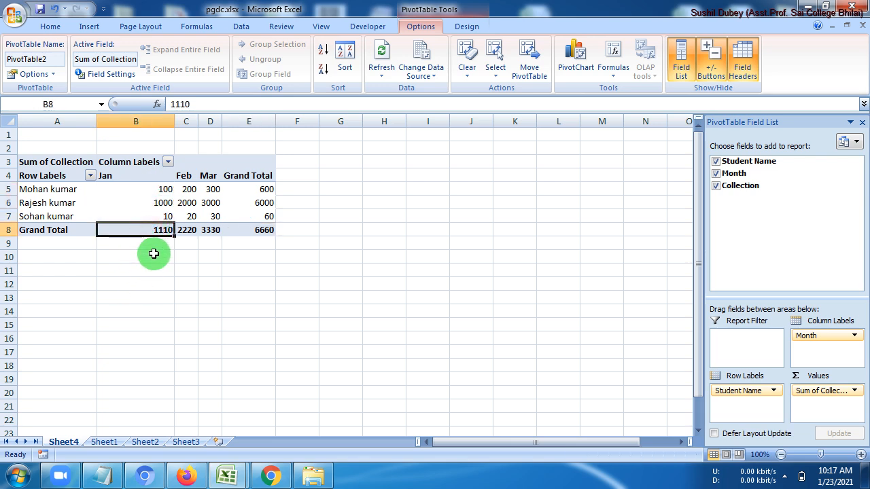
pyautogui.moveTo(187, 191); pyautogui.dragTo(190, 219)
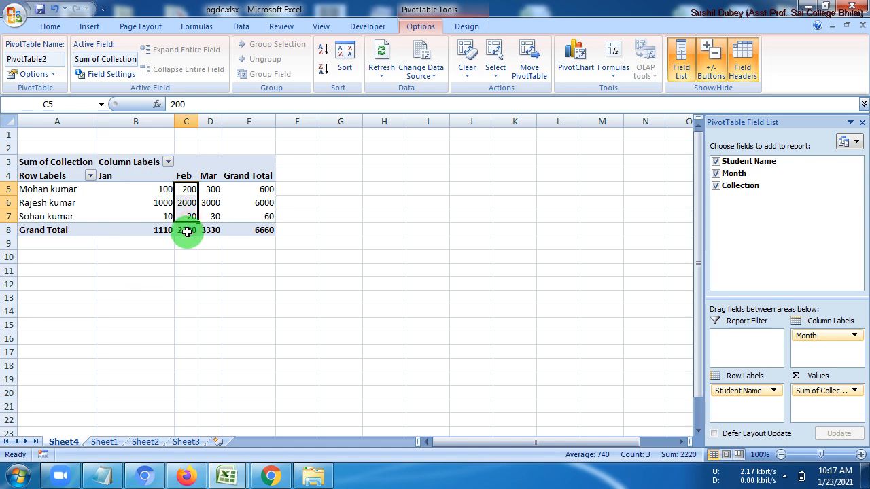
pyautogui.click(185, 230)
pyautogui.moveTo(43, 177); pyautogui.dragTo(248, 230)
pyautogui.moveTo(29, 190); pyautogui.dragTo(258, 205)
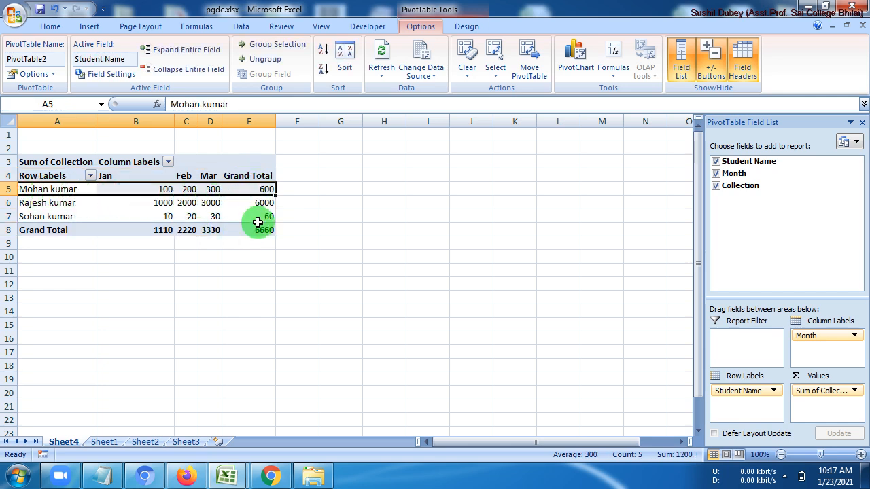
pyautogui.moveTo(52, 175); pyautogui.dragTo(270, 232)
# Give every pivot table cell All Borders and centre the table's contents
pyautogui.click(50, 26)
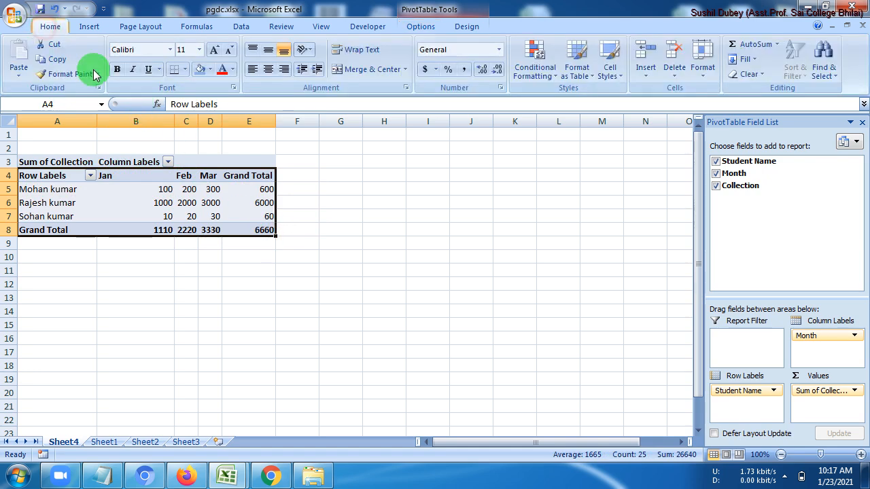
pyautogui.click(182, 70)
pyautogui.click(196, 180)
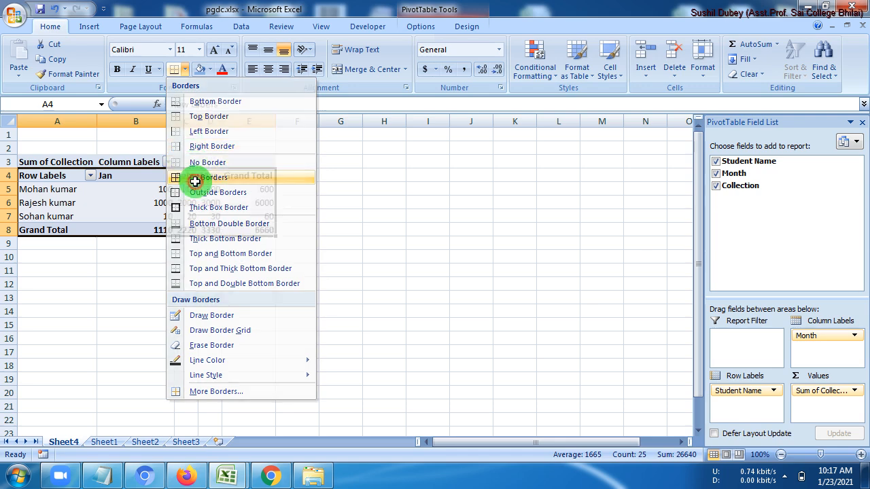
pyautogui.click(186, 269)
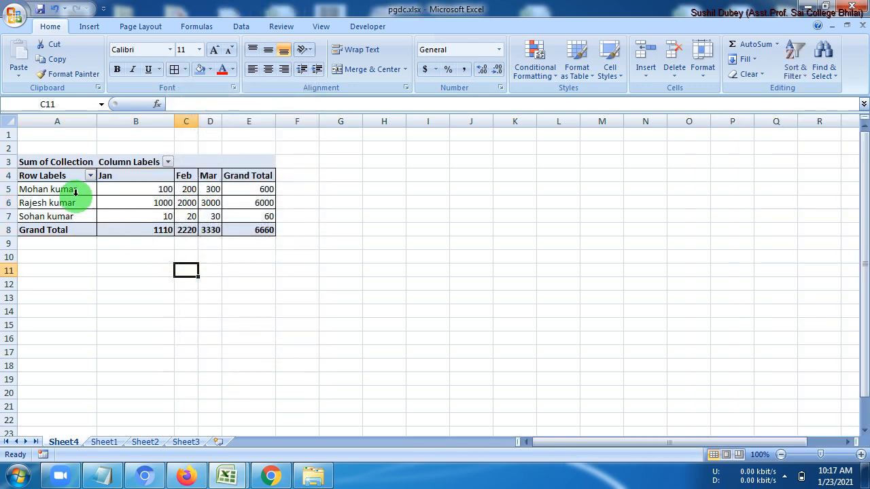
pyautogui.moveTo(65, 176); pyautogui.dragTo(258, 231)
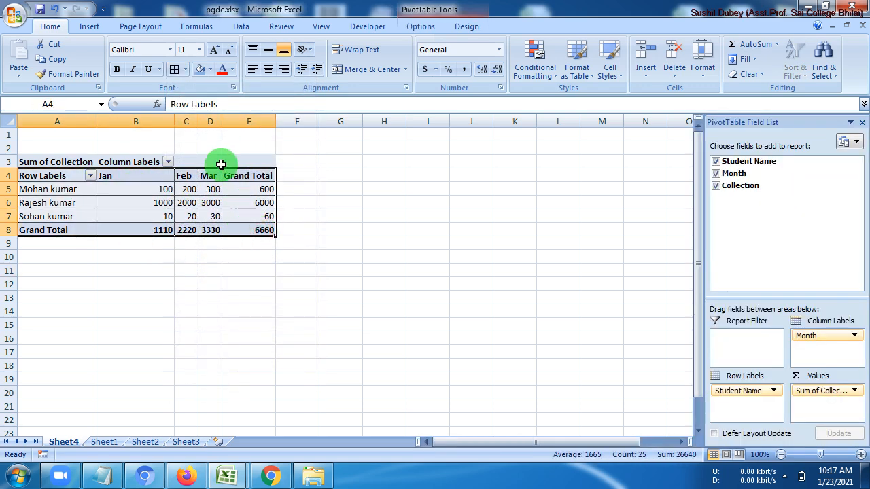
pyautogui.click(267, 72)
pyautogui.click(210, 270)
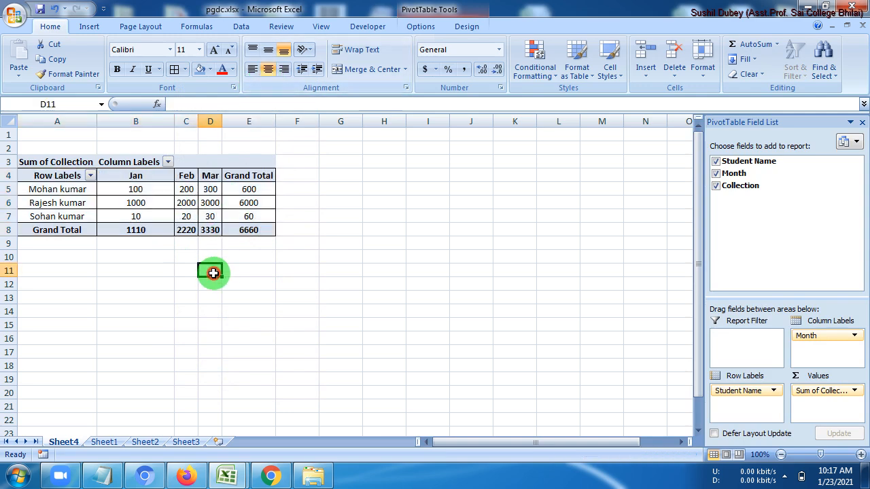
# Widen the pivot table's month columns, then select the three student names
pyautogui.moveTo(197, 121); pyautogui.dragTo(282, 123)
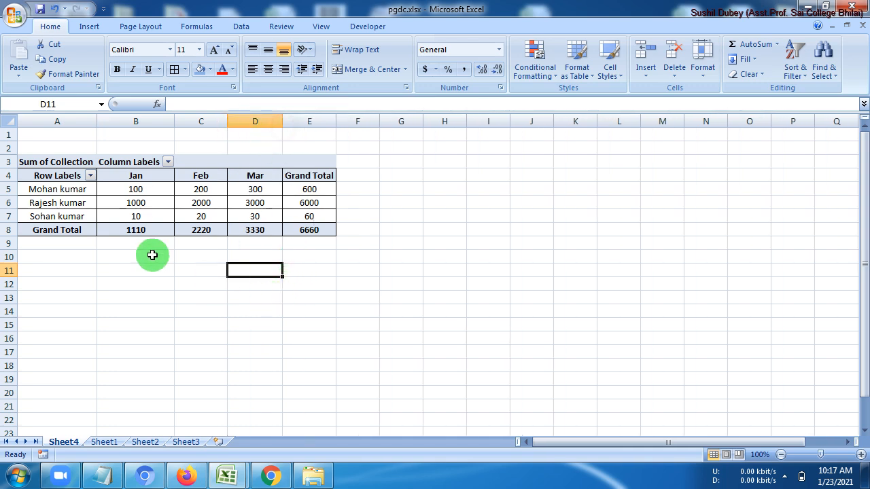
pyautogui.moveTo(179, 226)
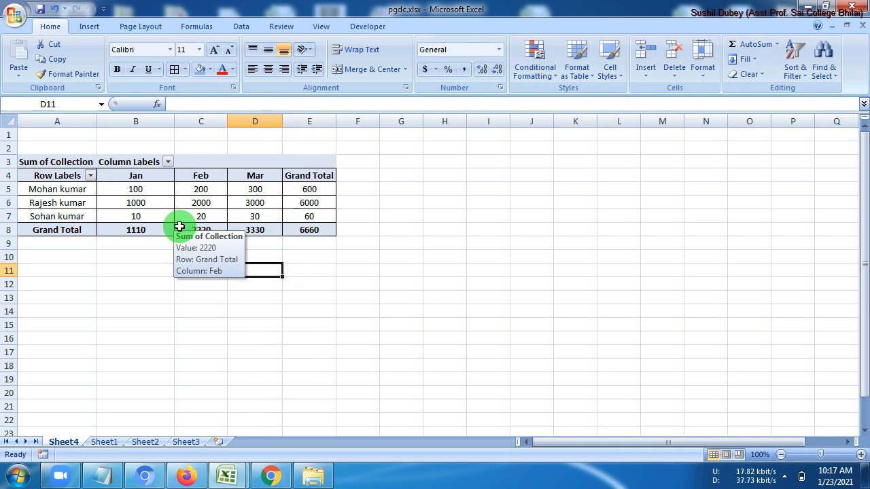
pyautogui.moveTo(44, 188); pyautogui.dragTo(39, 219)
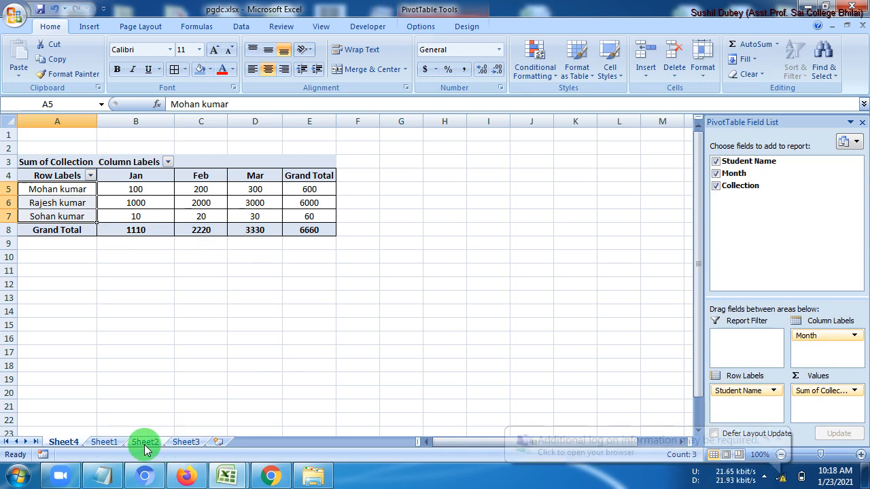
# Compare a Sheet1 January record with the pivot table's student row, Jan and Feb columns and 6660 total
pyautogui.click(107, 442)
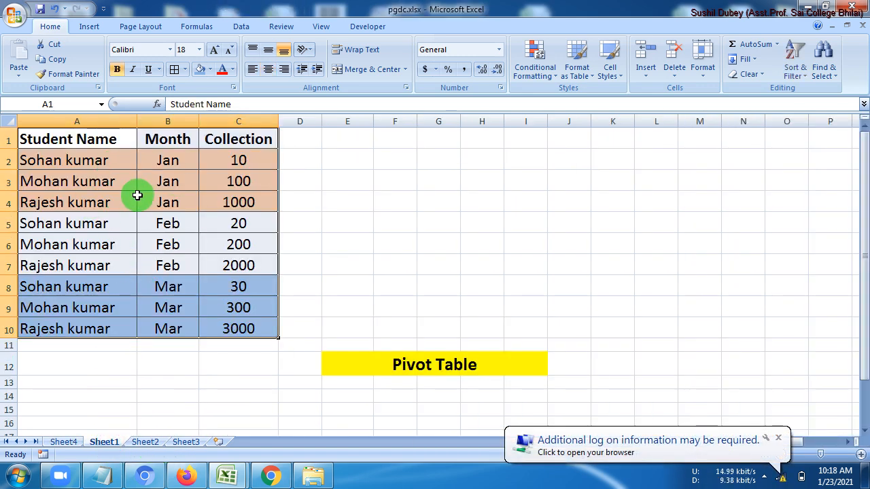
pyautogui.click(65, 441)
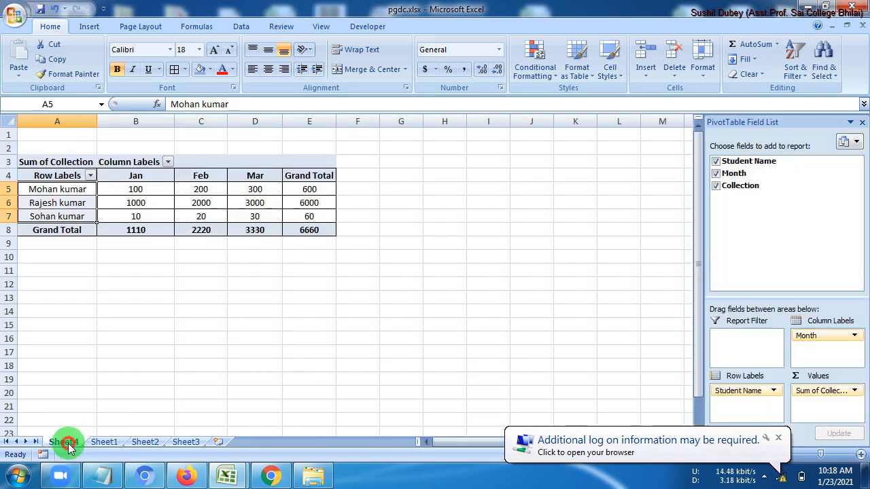
pyautogui.click(104, 442)
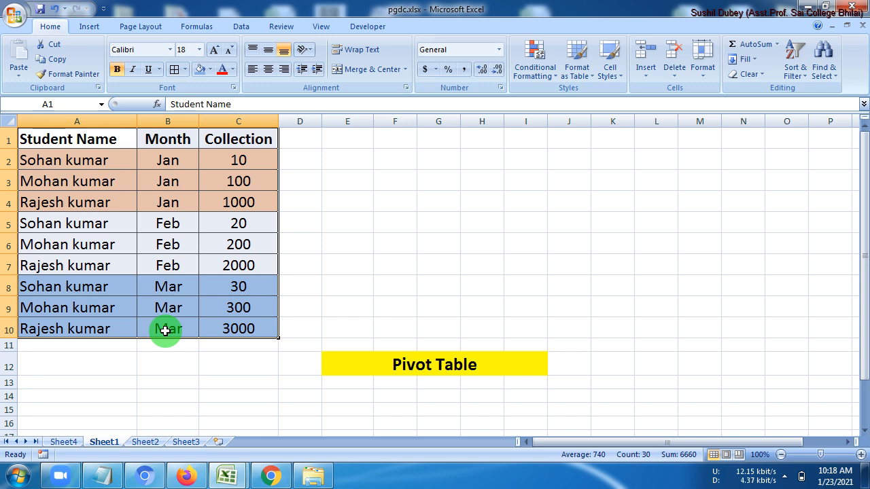
pyautogui.moveTo(108, 162); pyautogui.dragTo(238, 159)
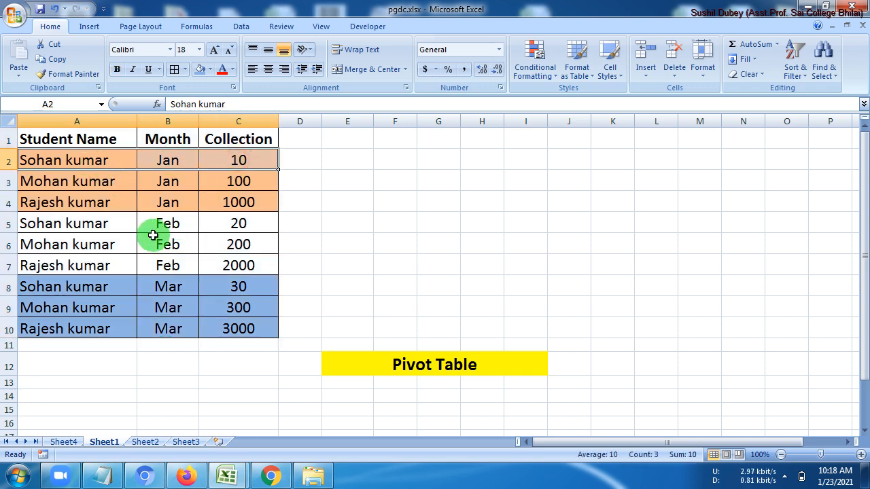
pyautogui.click(68, 442)
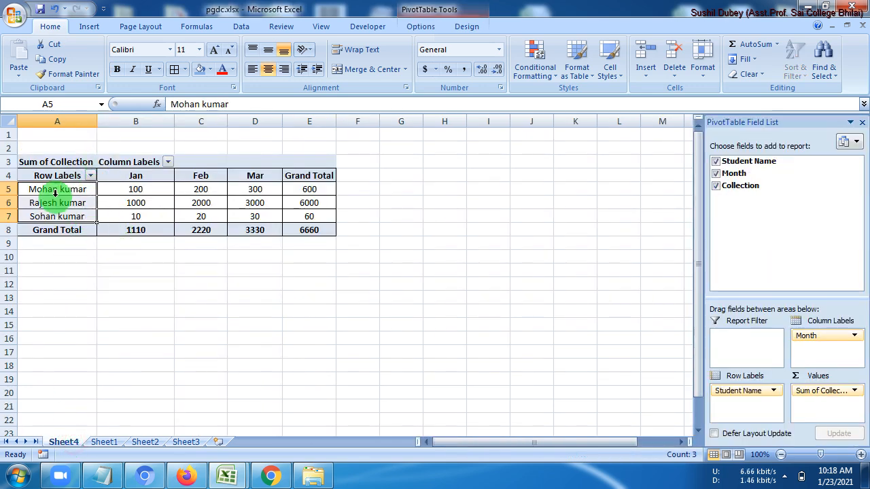
pyautogui.moveTo(44, 190); pyautogui.dragTo(320, 190)
pyautogui.moveTo(140, 178); pyautogui.dragTo(146, 227)
pyautogui.moveTo(195, 176); pyautogui.dragTo(201, 229)
pyautogui.click(299, 230)
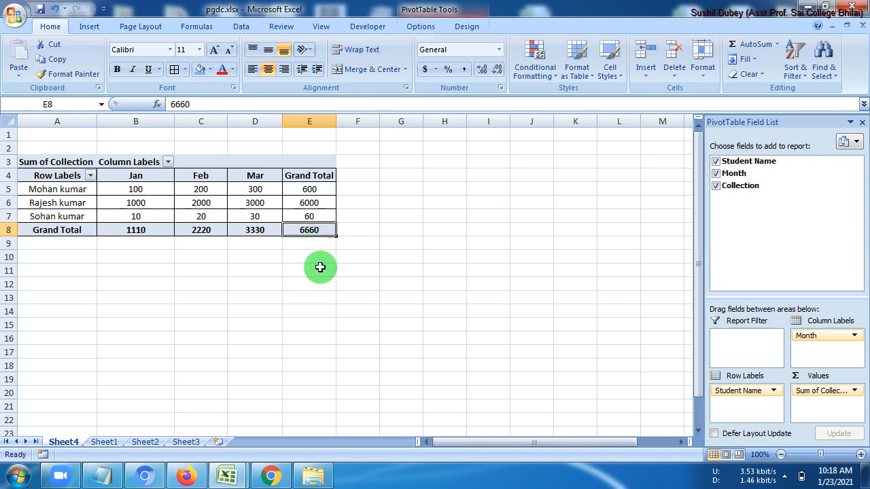
# Compare the whole source range with the whole pivot table, finishing on Sheet1's Pivot Table title cell
pyautogui.click(103, 442)
pyautogui.moveTo(59, 129); pyautogui.dragTo(228, 323)
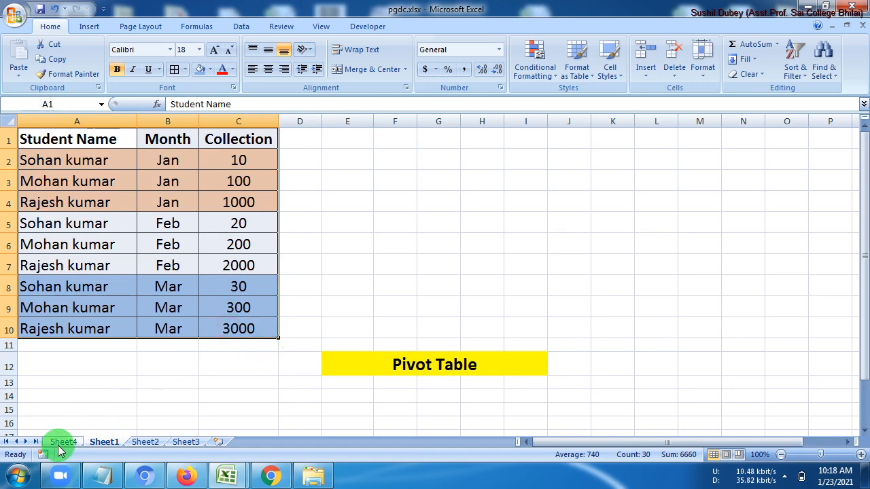
pyautogui.click(61, 443)
pyautogui.moveTo(62, 175); pyautogui.dragTo(303, 233)
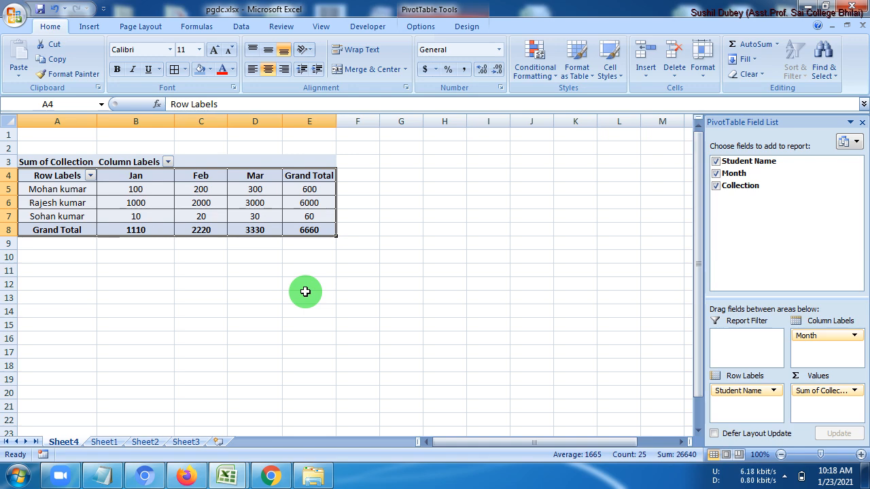
pyautogui.click(107, 443)
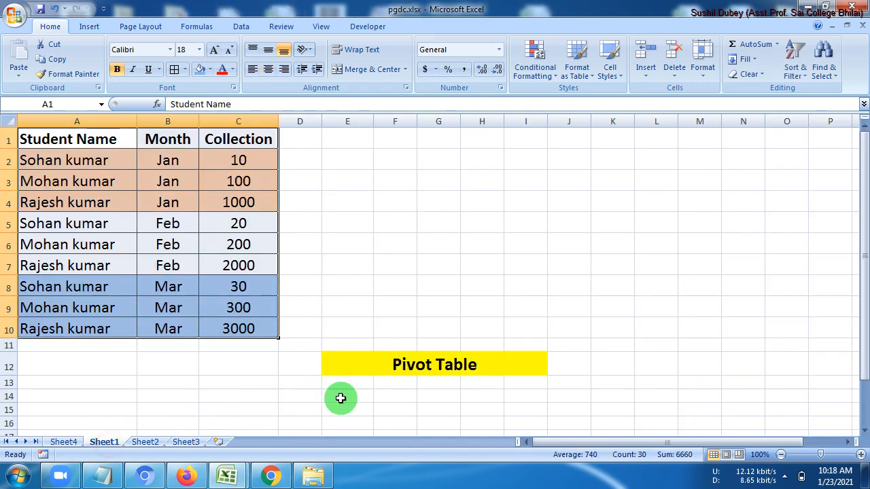
pyautogui.click(437, 369)
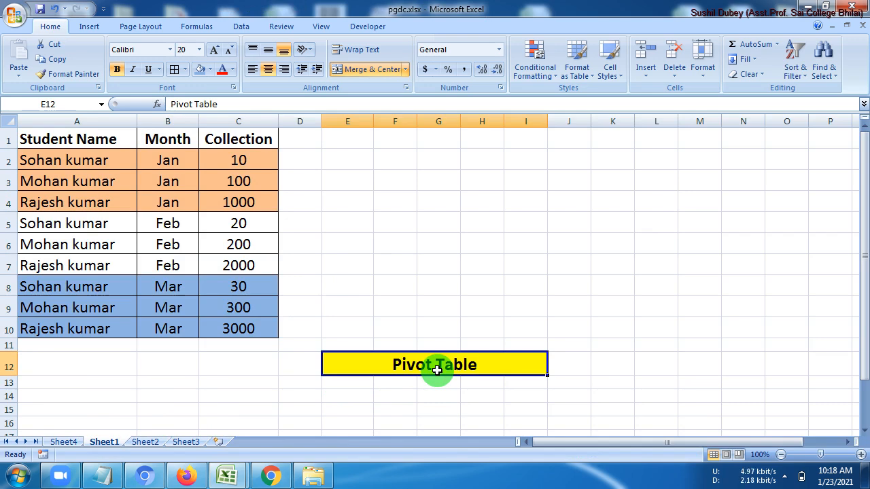